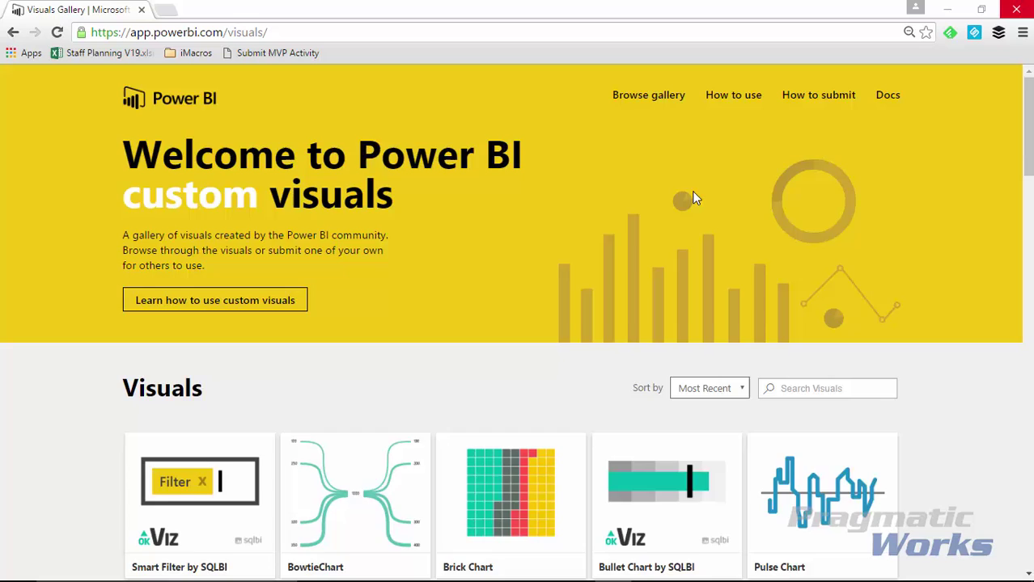
View the Advanced Time Slicer gallery page, then switch to the blank Power BI Desktop report
scroll(697, 196, "down", 2)
scroll(697, 195, "down", 4)
scroll(697, 196, "down", 4)
scroll(697, 195, "down", 3)
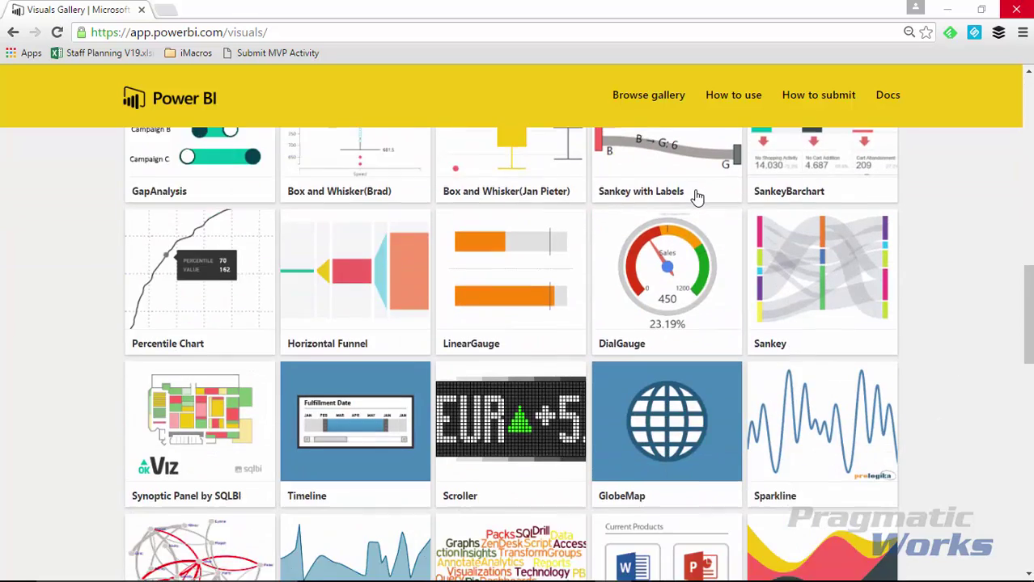
scroll(697, 196, "down", 2)
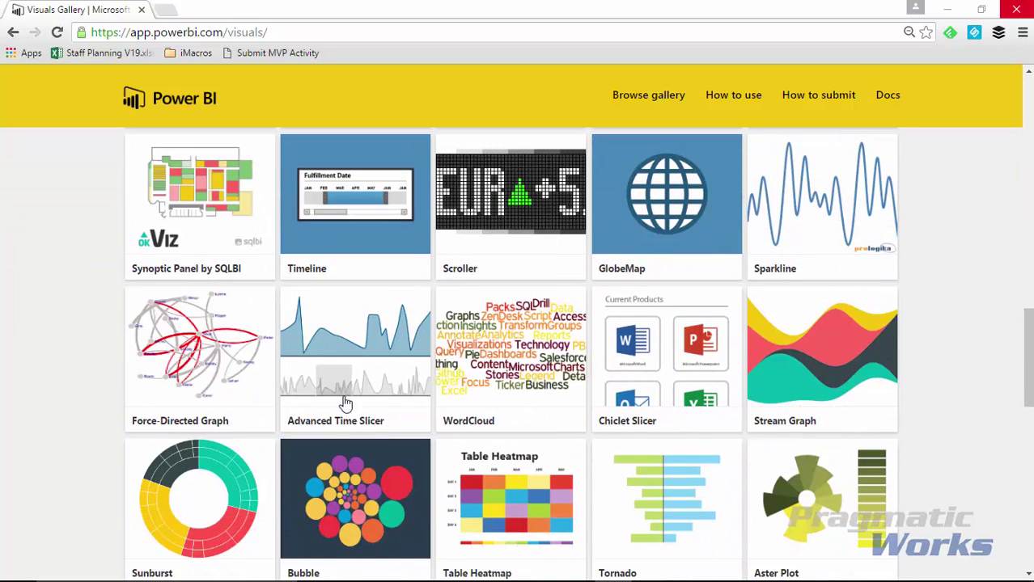
left_click(384, 373)
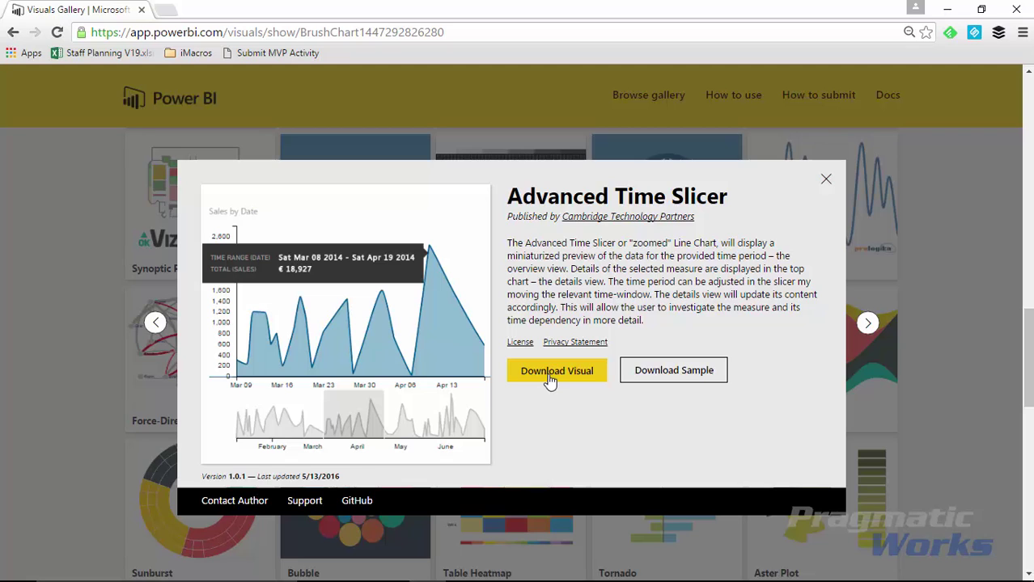
key("alt+Tab")
key("alt+Tab")
key("alt+Tab")
key("alt+Tab")
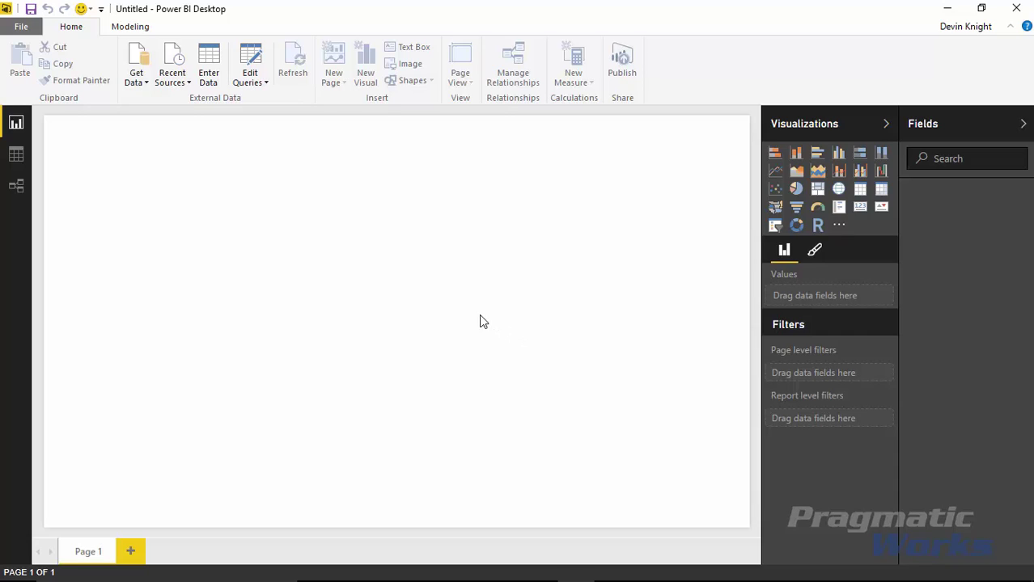
Load the Oil Production table from 'Weekly U.S. Field Production of Crude Oil.xlsx' via Get Data > Excel
left_click(138, 65)
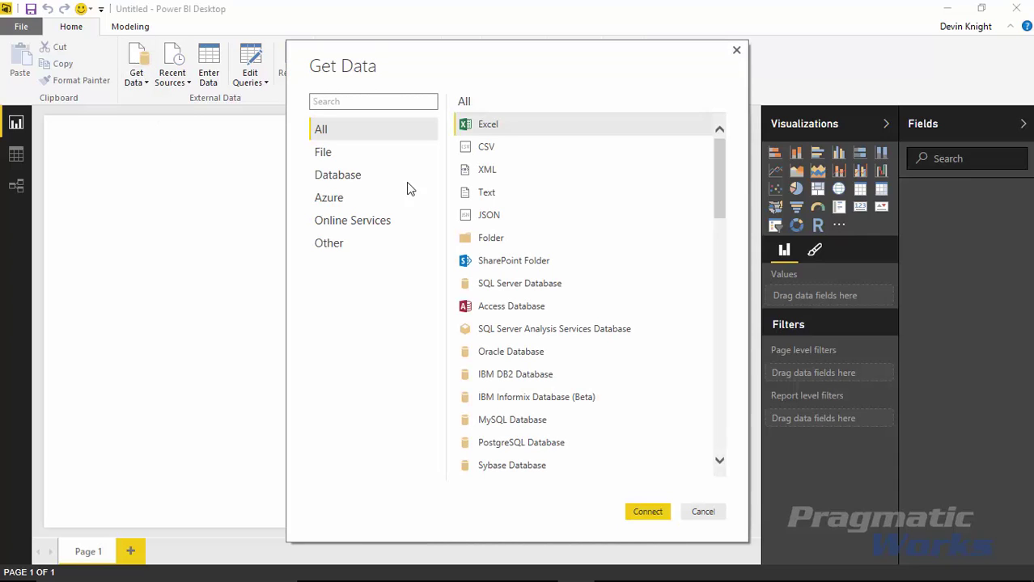
left_click(485, 128)
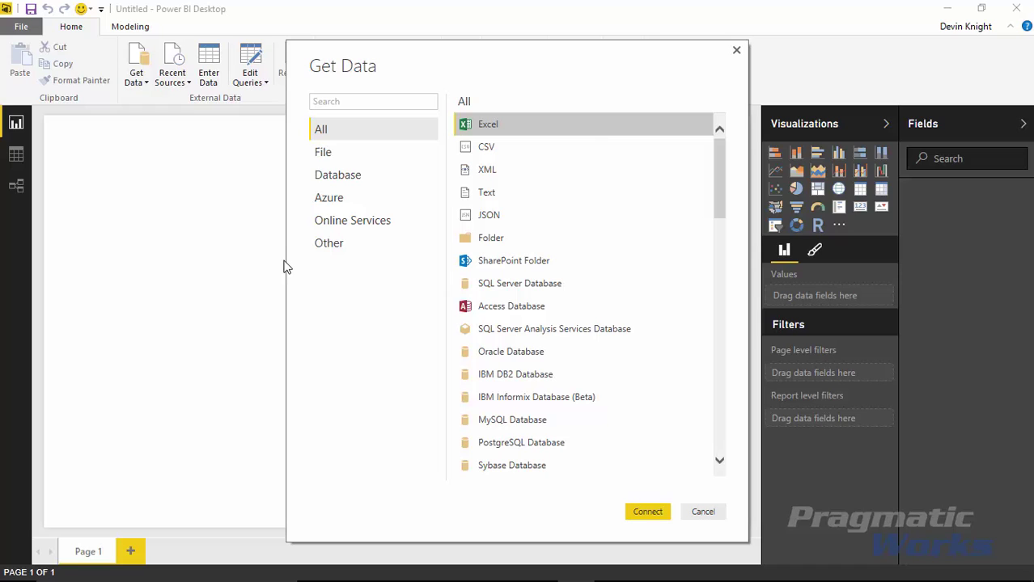
left_click(651, 512)
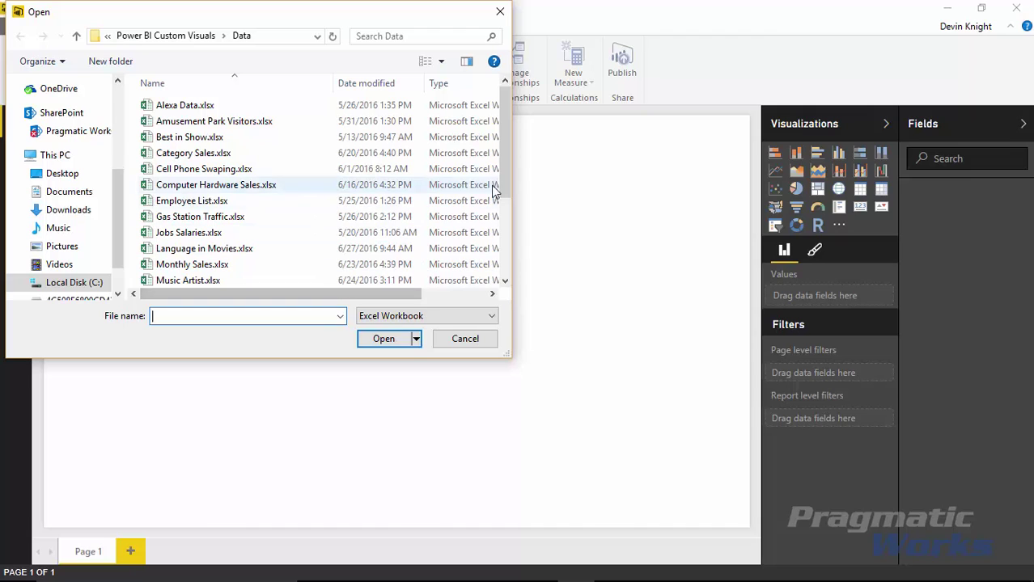
left_click_drag(505, 174, 498, 257)
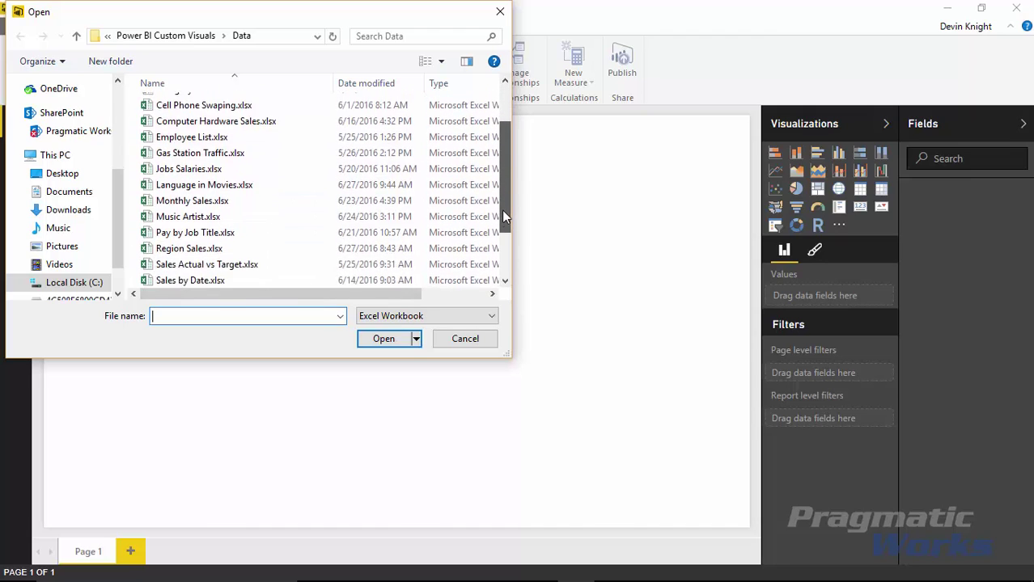
left_click(226, 278)
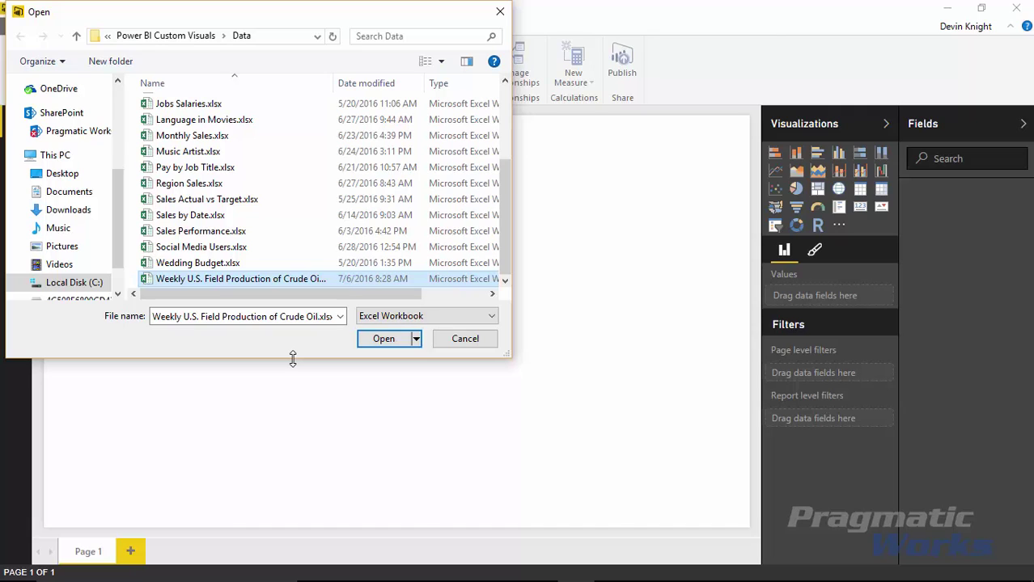
left_click(380, 343)
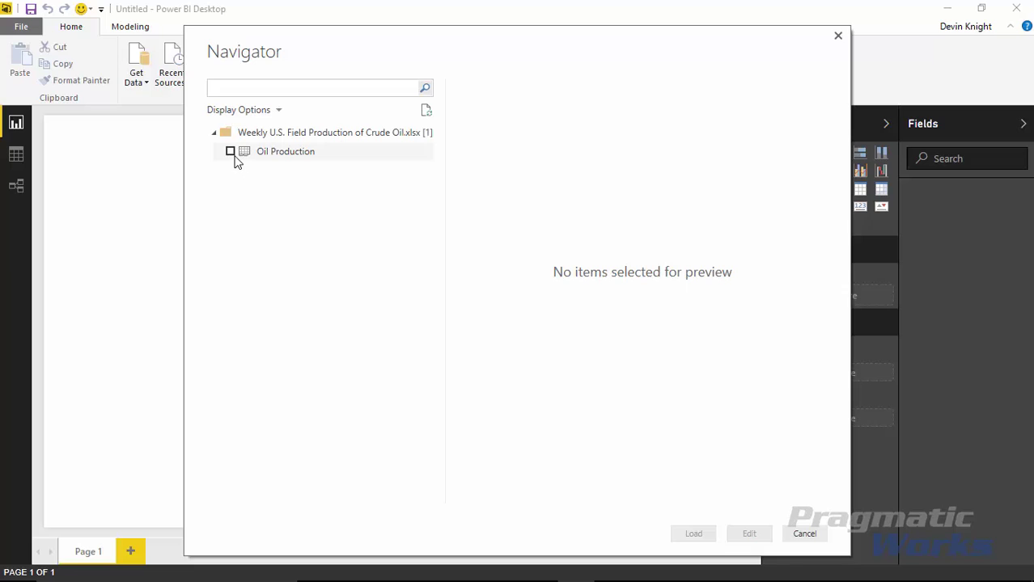
left_click(231, 152)
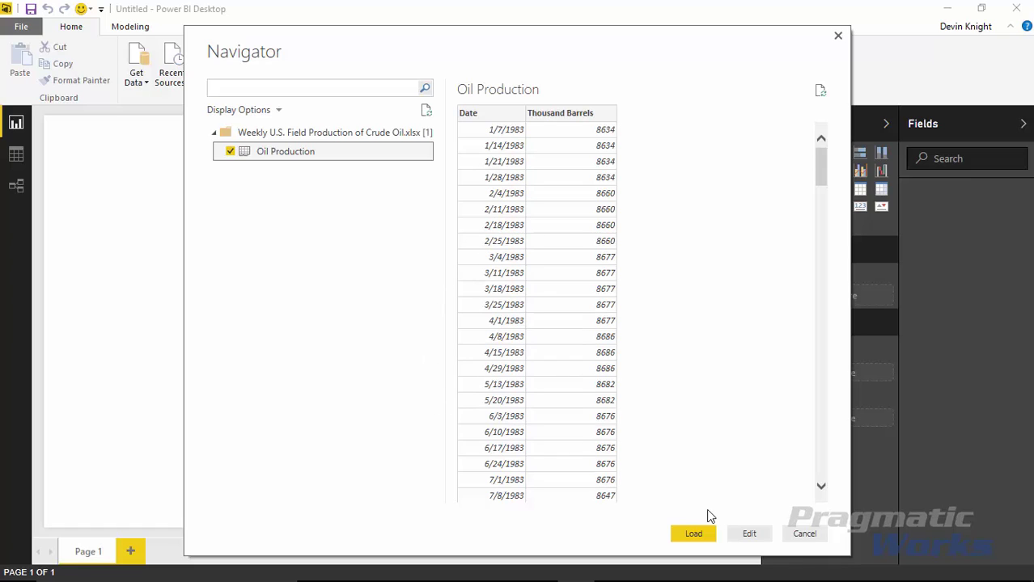
left_click(692, 535)
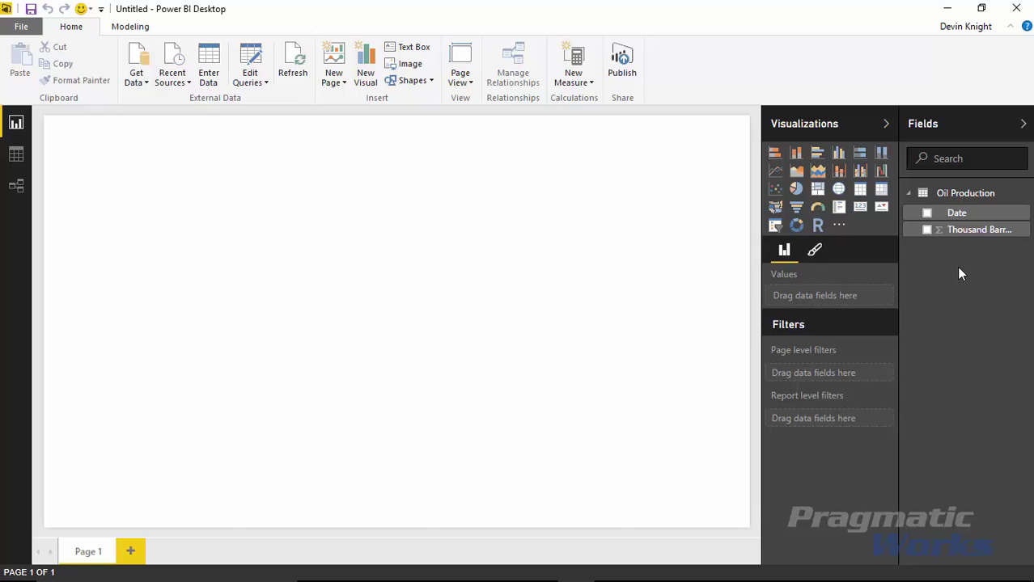
Build a table visual of Date and Thousand Barrels and enlarge it on the page
left_click(926, 213)
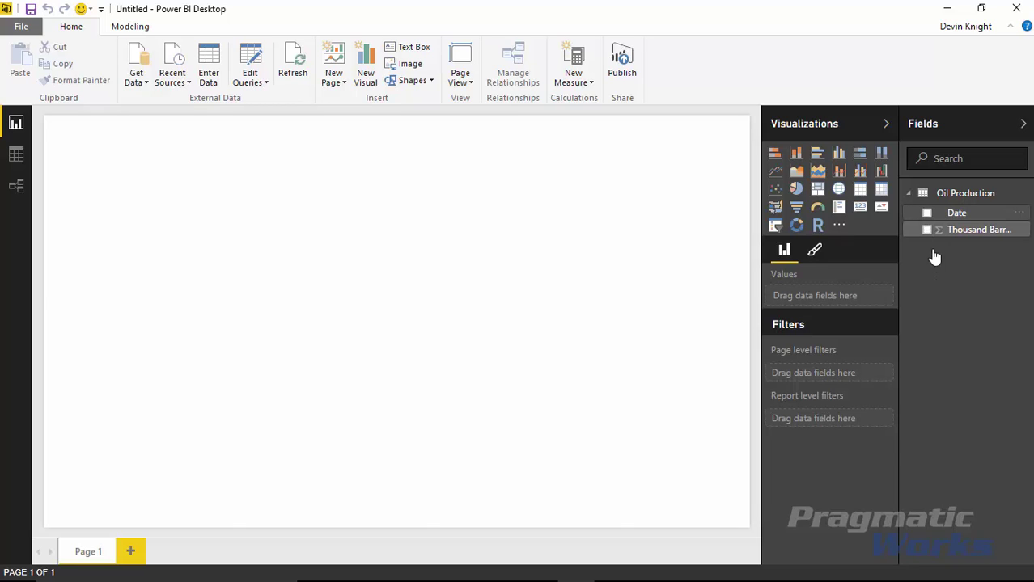
left_click(860, 192)
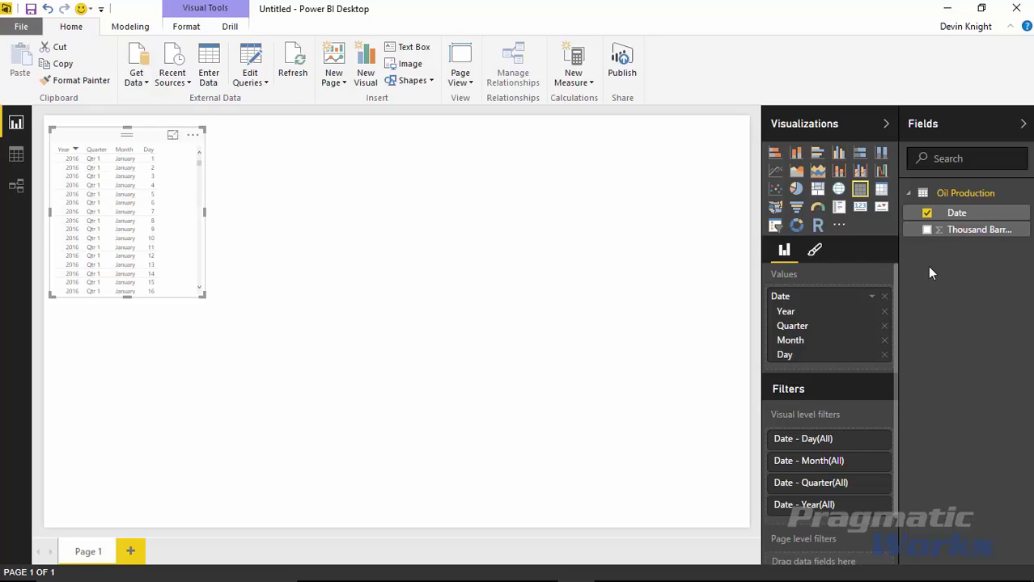
left_click(927, 229)
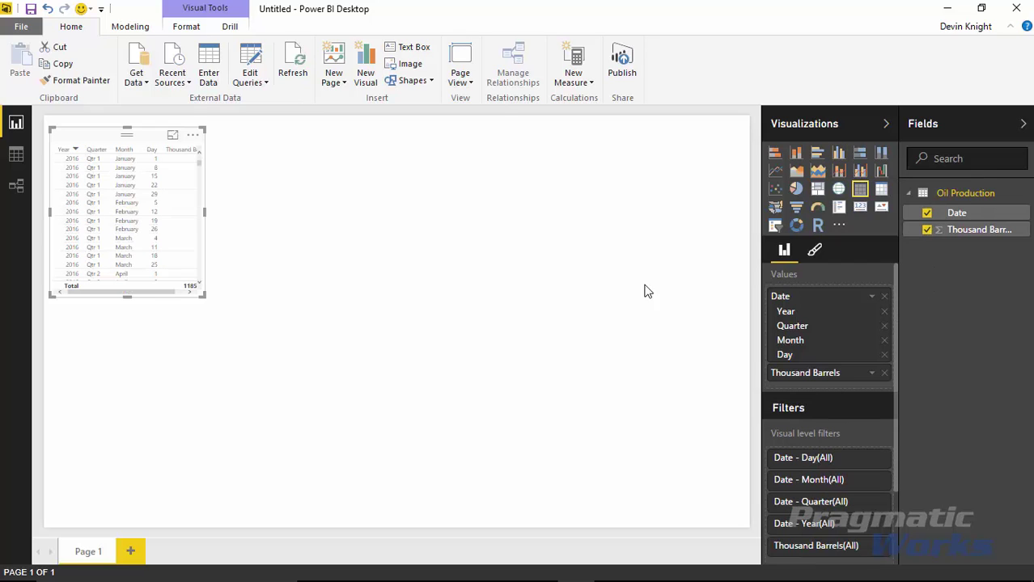
left_click_drag(205, 295, 314, 506)
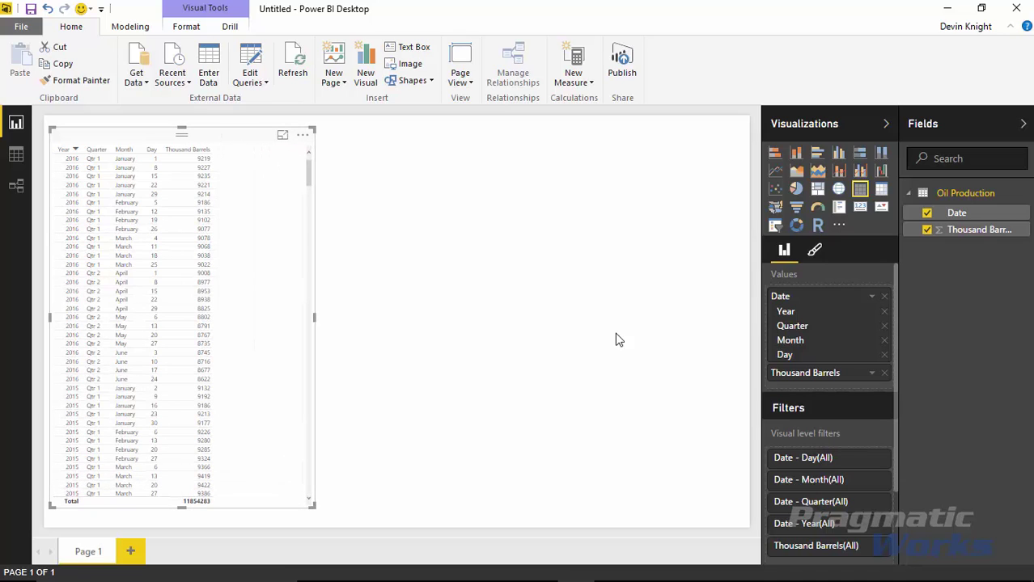
Set the table's General text size to 21 pt and widen it to fit Thousand Barrels
left_click(813, 251)
left_click(776, 278)
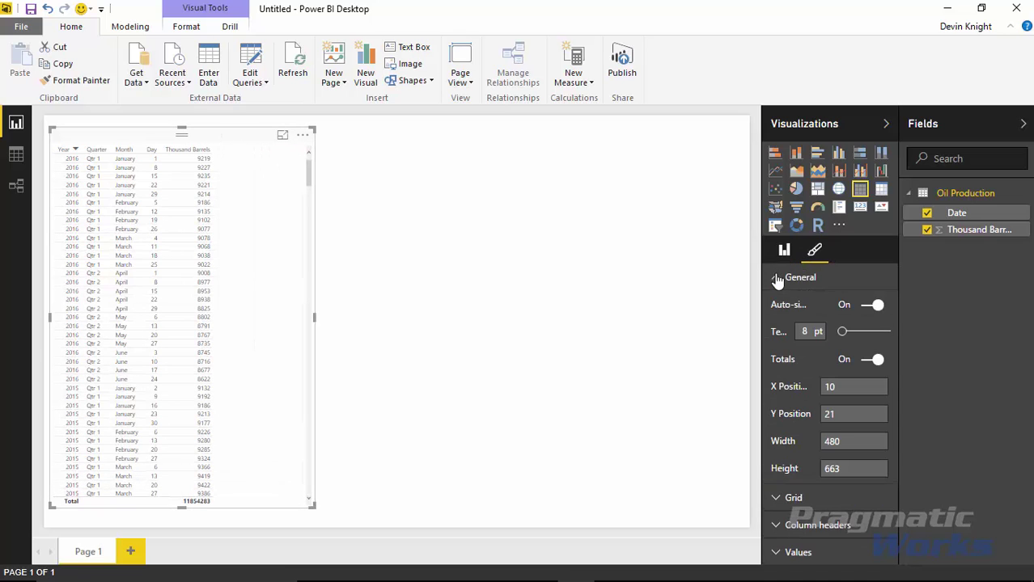
left_click_drag(841, 338, 861, 343)
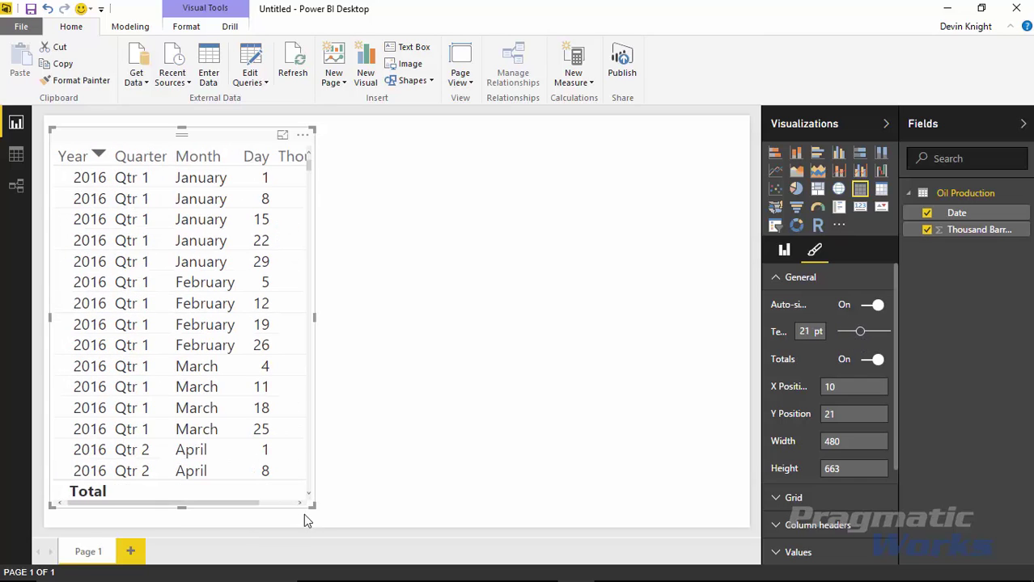
mouse_move(314, 507)
left_mouse_down()
mouse_move(422, 539)
mouse_move(463, 526)
left_mouse_up()
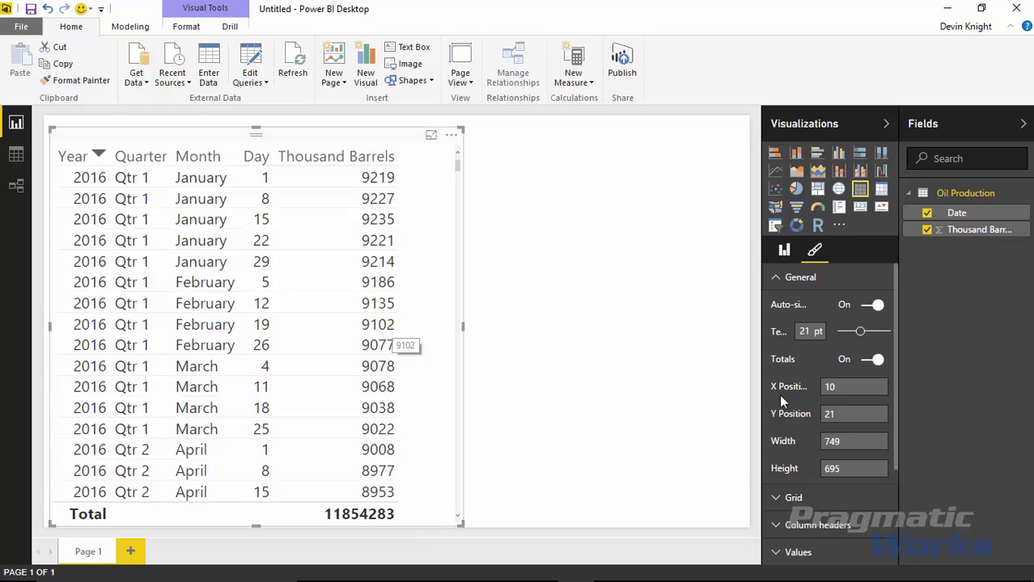
left_click(786, 253)
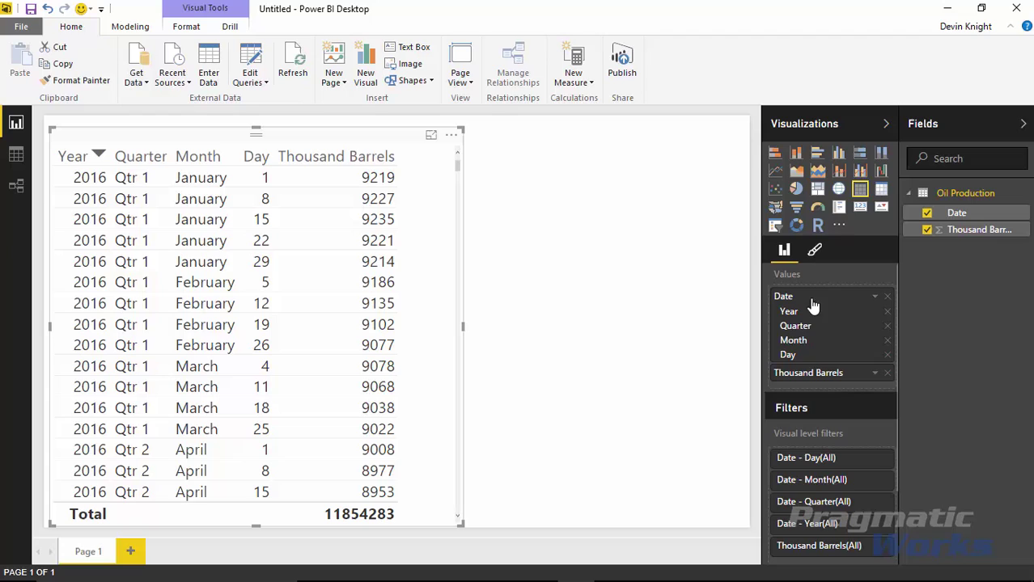
left_click(875, 298)
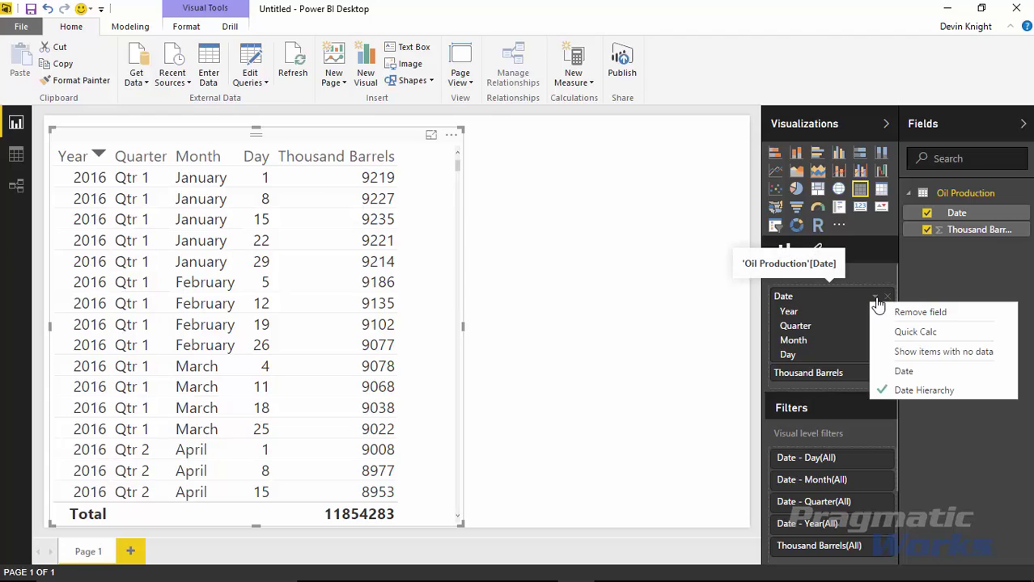
left_click(921, 373)
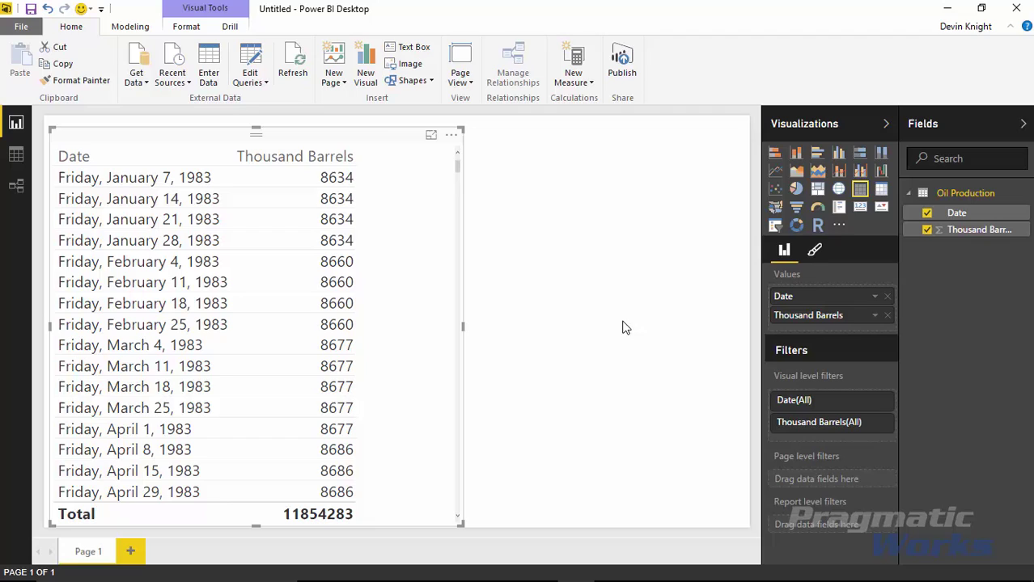
Import BrushChart.1.0.1.pbiviz from the Custom Visuals folder as a custom visual
left_click(839, 227)
left_click(864, 248)
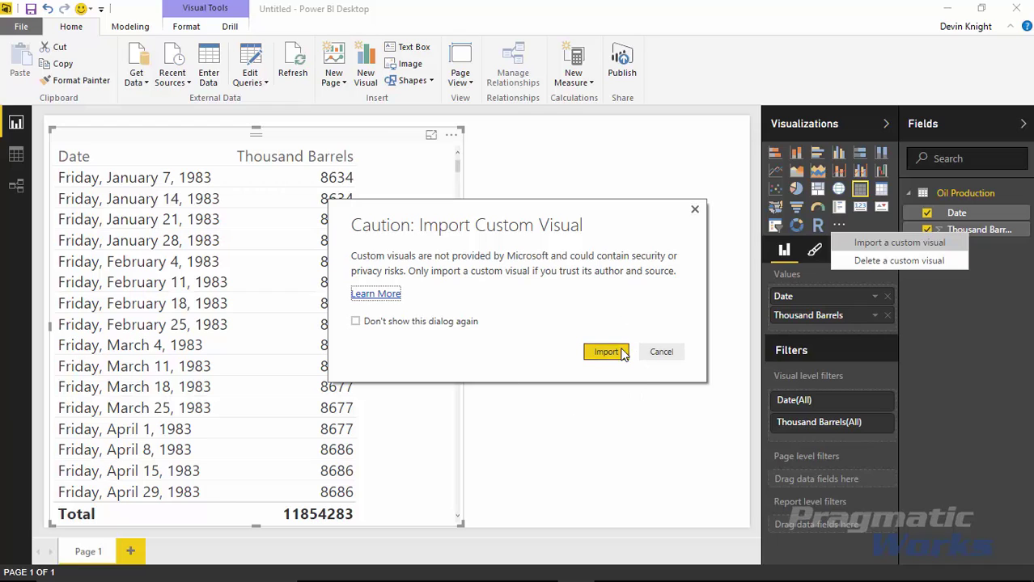
left_click(606, 352)
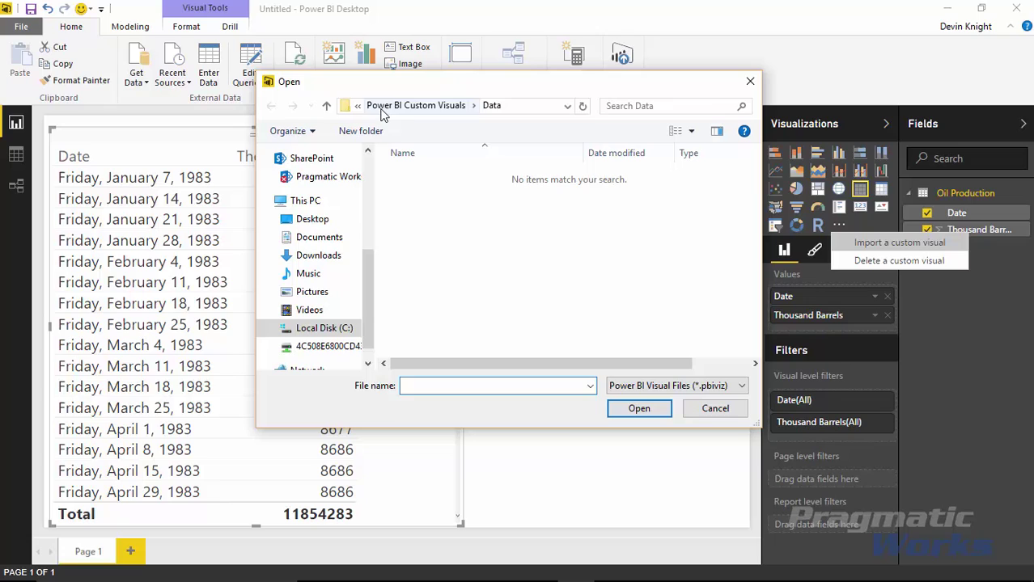
left_click(388, 107)
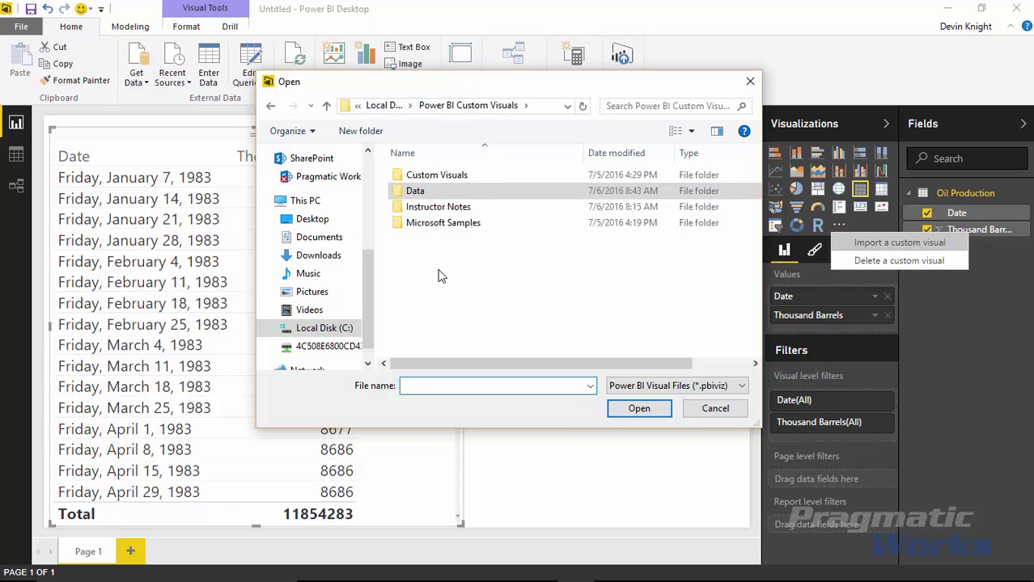
double_click(429, 175)
left_click(414, 176)
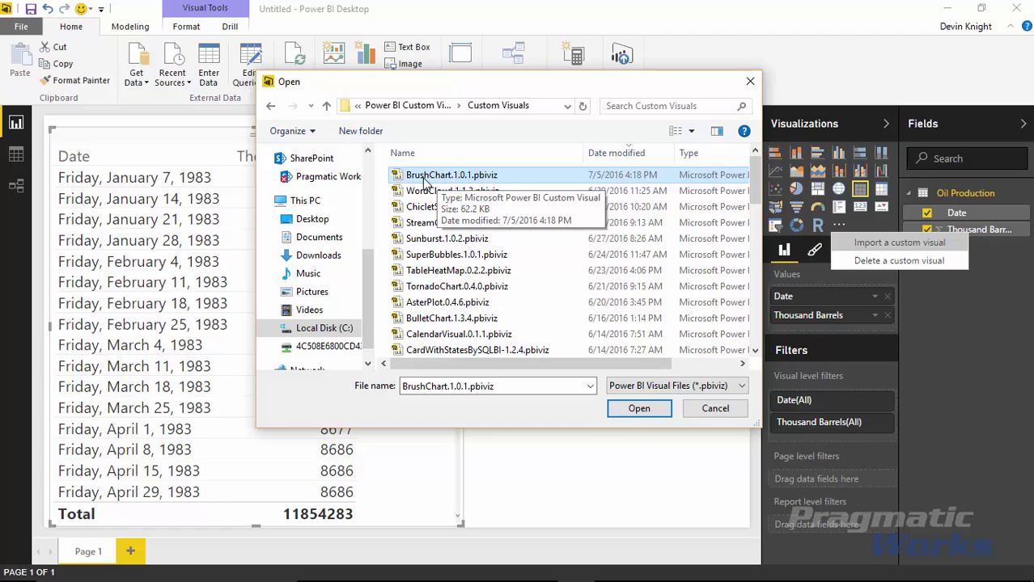
left_click(643, 410)
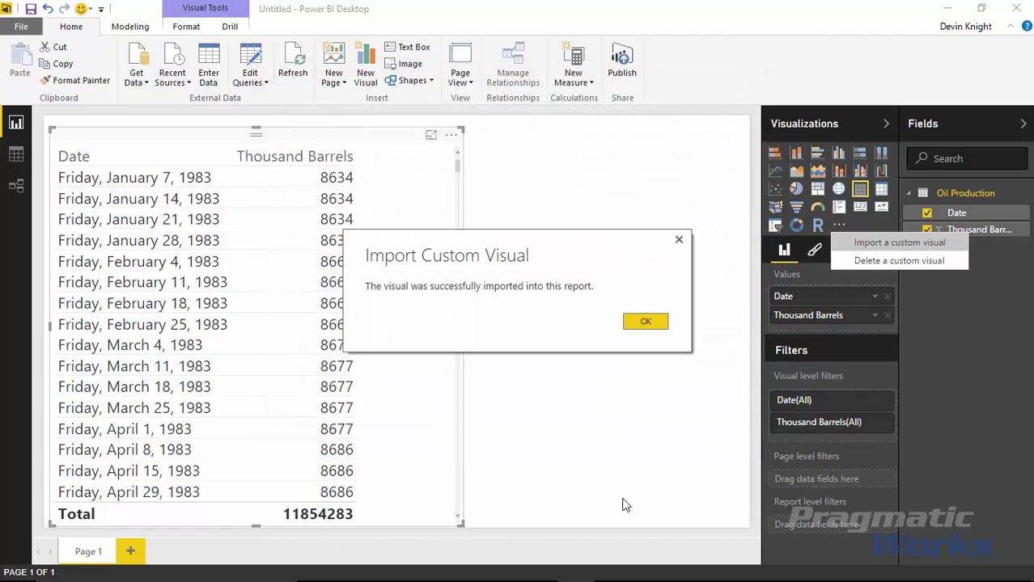
Convert the oil production table into a Brush Chart and resize it to about half the page width
left_click(638, 323)
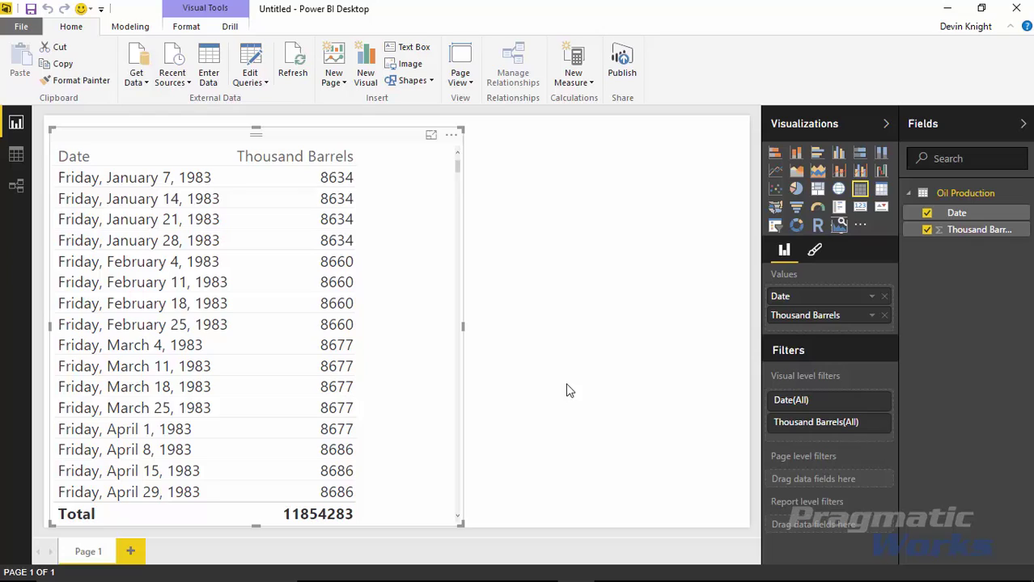
left_click(840, 230)
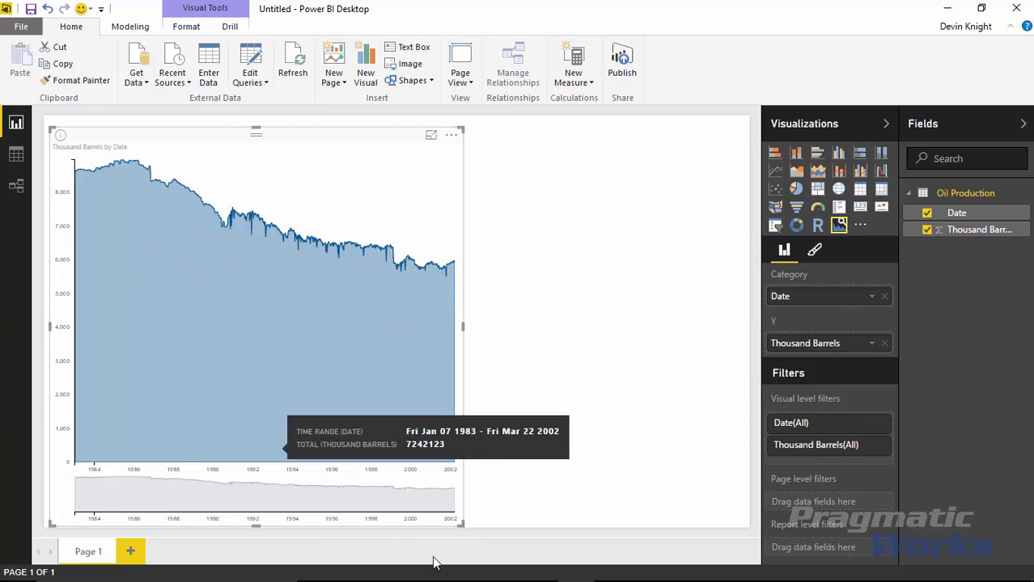
left_click_drag(462, 524, 726, 537)
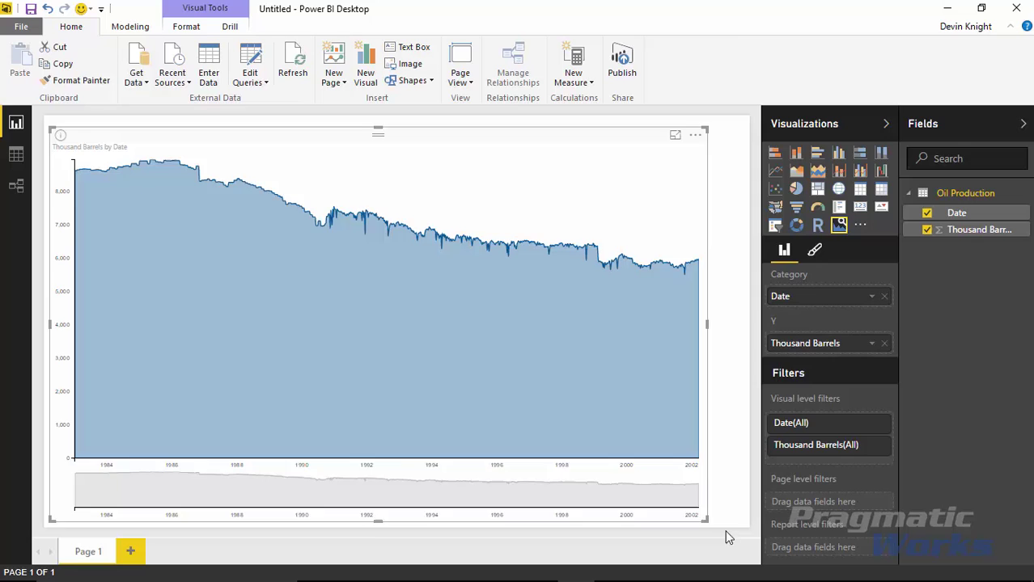
left_click(727, 537)
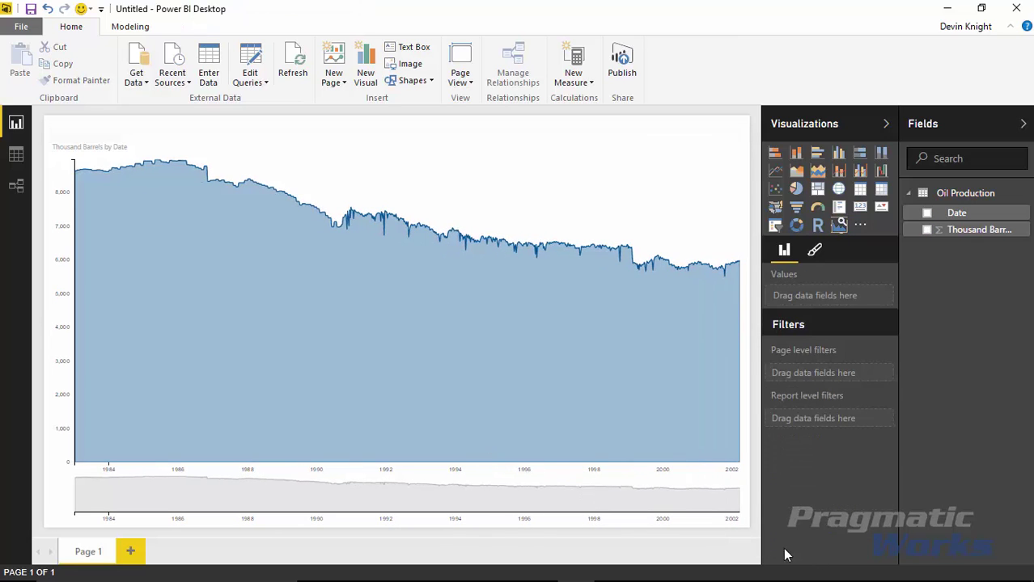
left_click(741, 526)
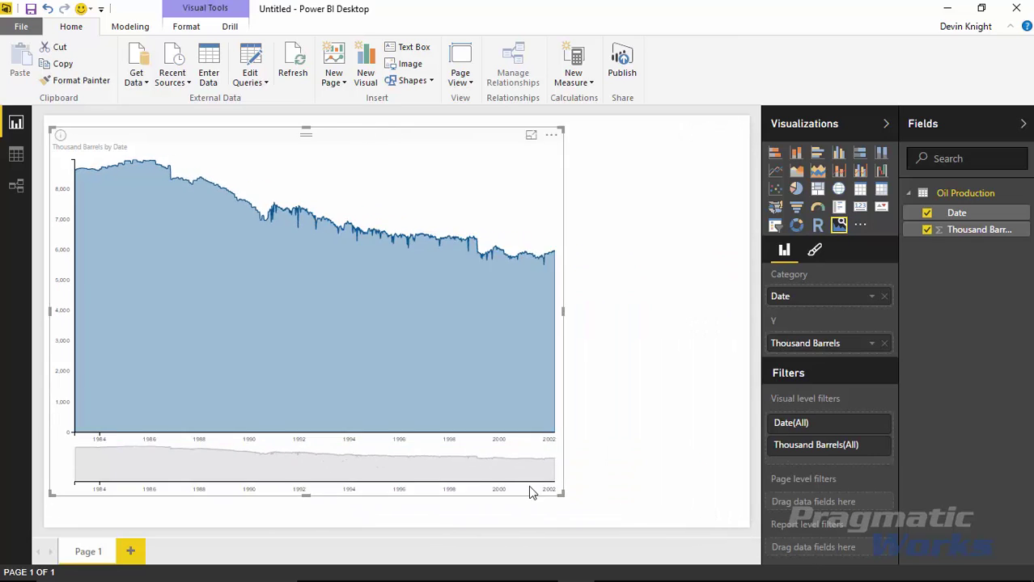
mouse_move(739, 523)
left_mouse_down()
mouse_move(364, 522)
mouse_move(467, 566)
left_mouse_up()
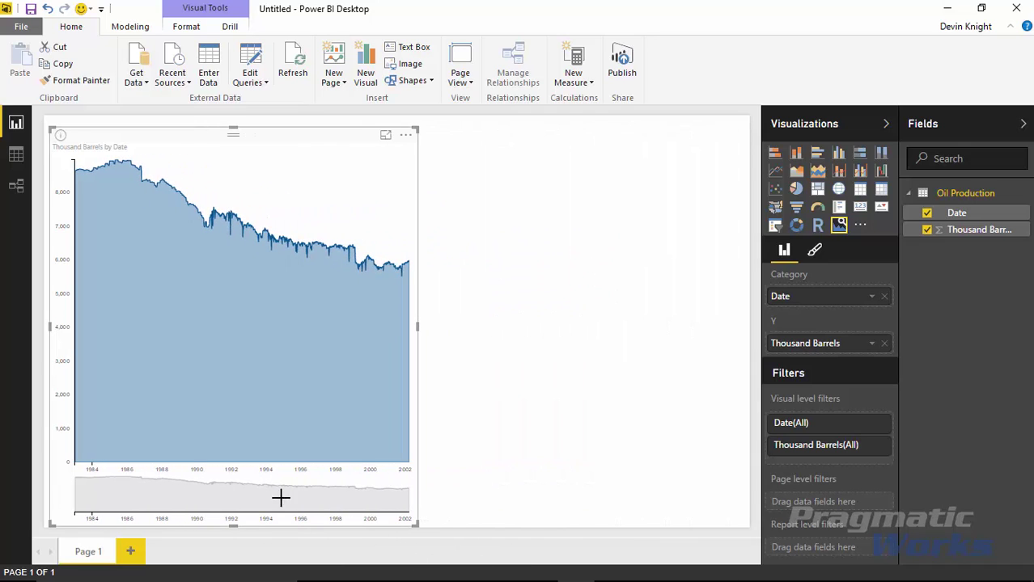
mouse_move(311, 158)
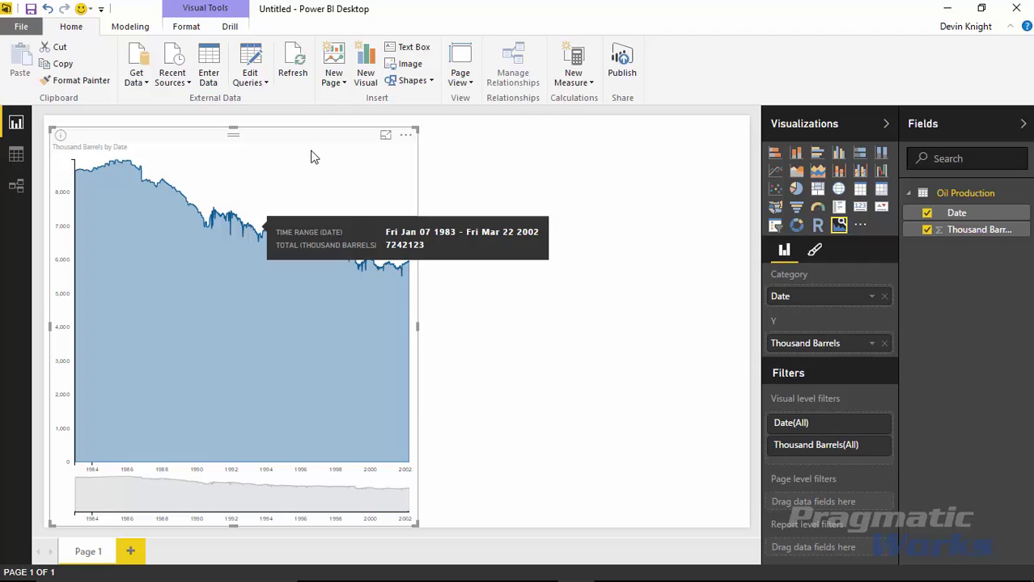
In Focus mode, brush several date ranges, ending on roughly 2000–2002
left_click(386, 138)
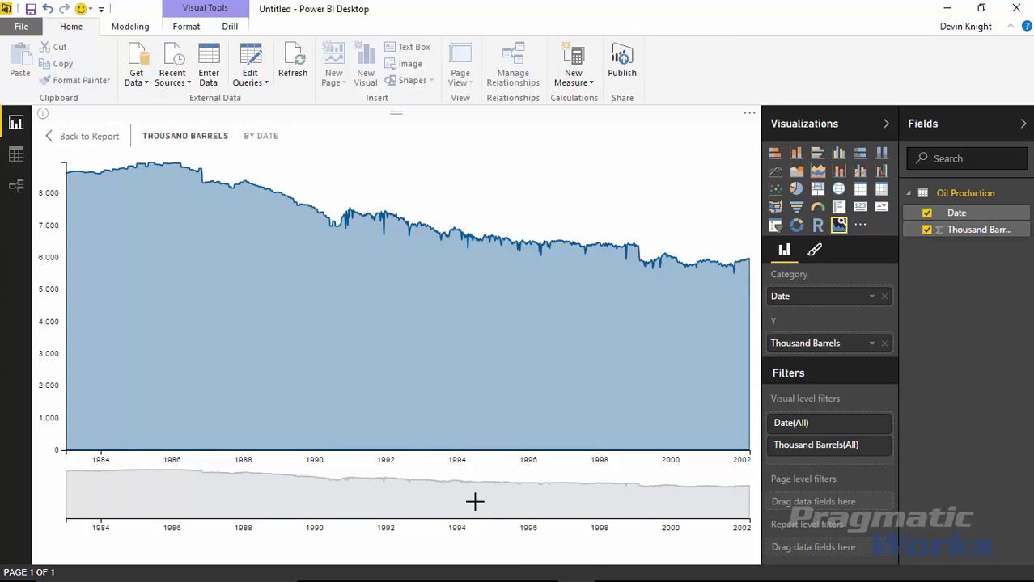
left_click_drag(475, 502, 556, 505)
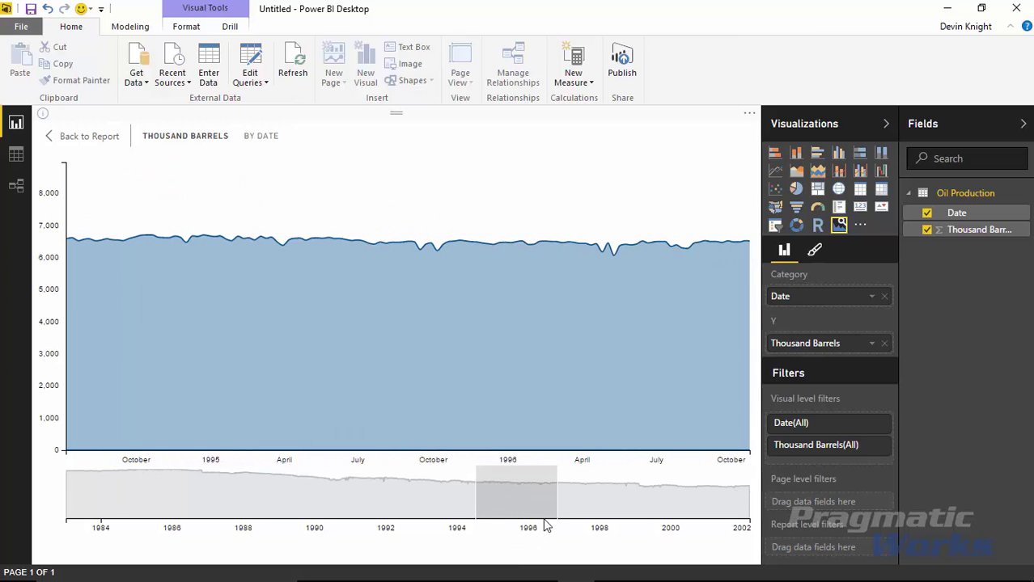
left_click_drag(652, 501, 599, 503)
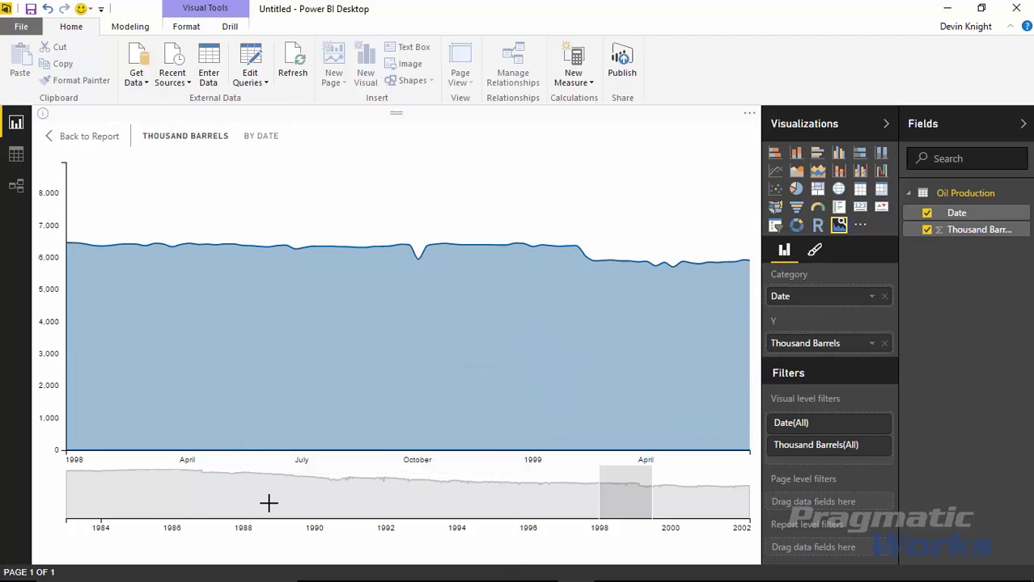
left_click_drag(271, 499, 594, 516)
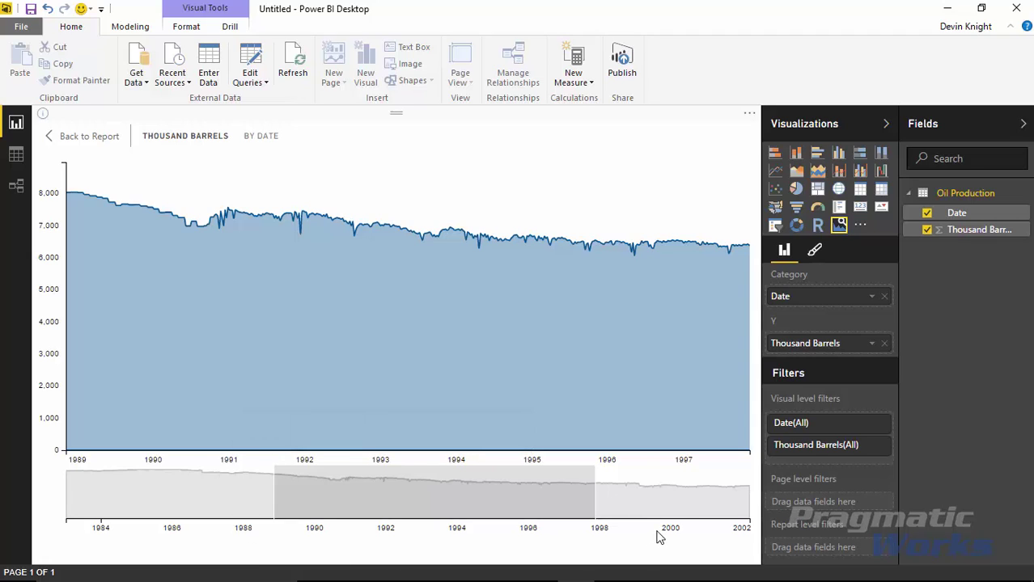
left_click(690, 488)
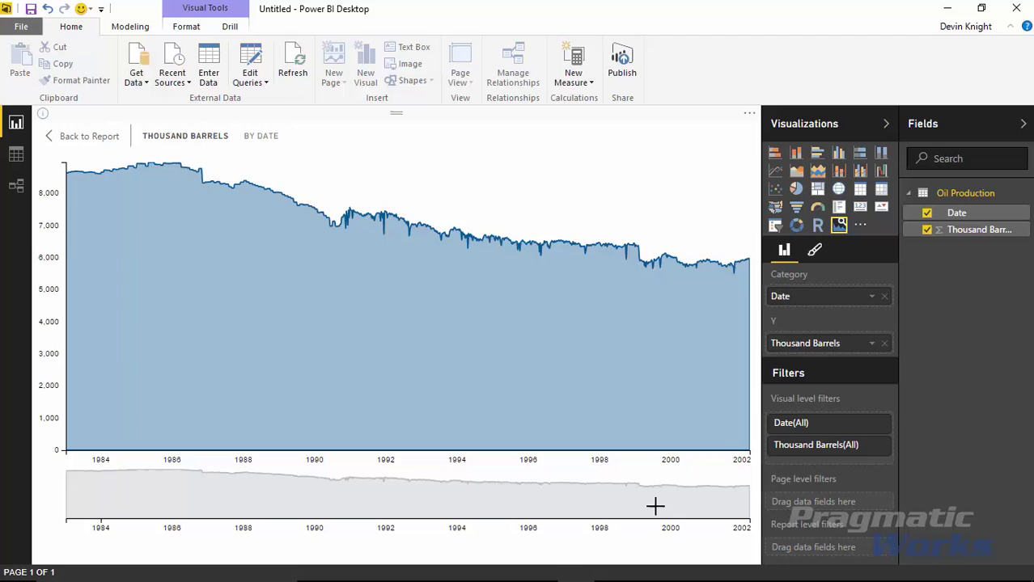
left_click_drag(655, 506, 774, 507)
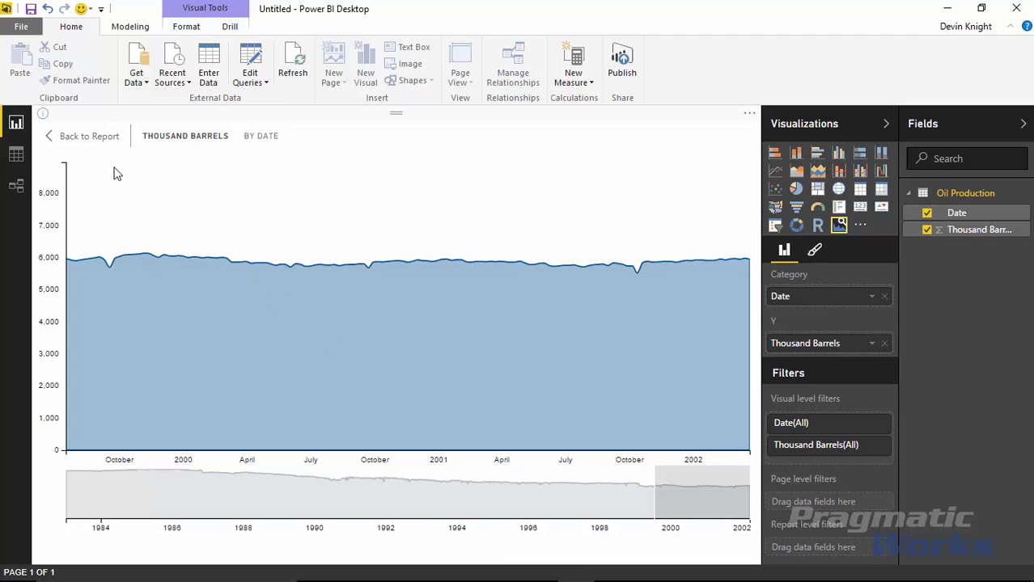
Back on the report, stretch the chart to the page's right edge and brush 1994–1997
left_click(75, 143)
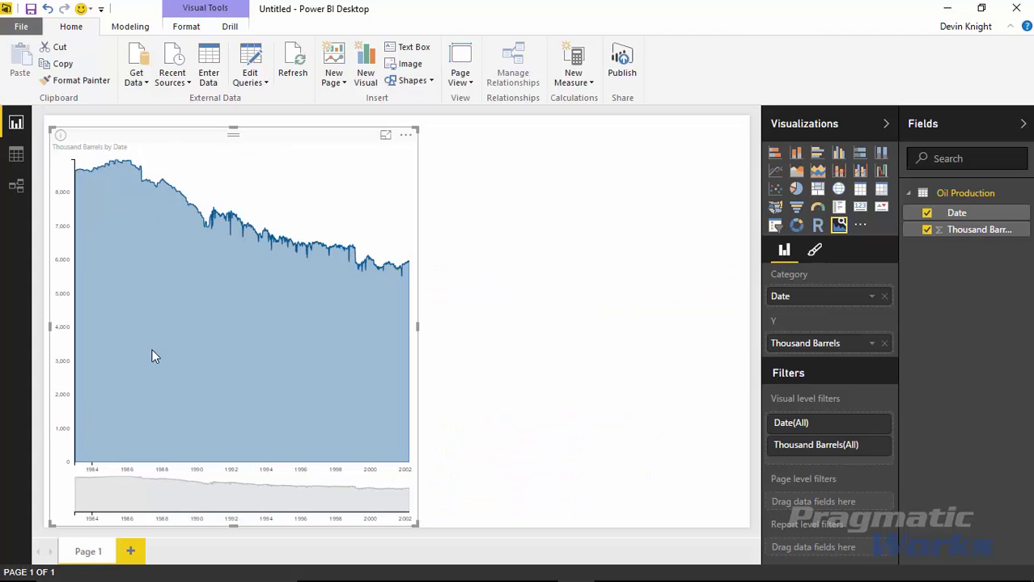
mouse_move(77, 501)
left_mouse_down()
mouse_move(512, 502)
mouse_move(309, 505)
left_mouse_up()
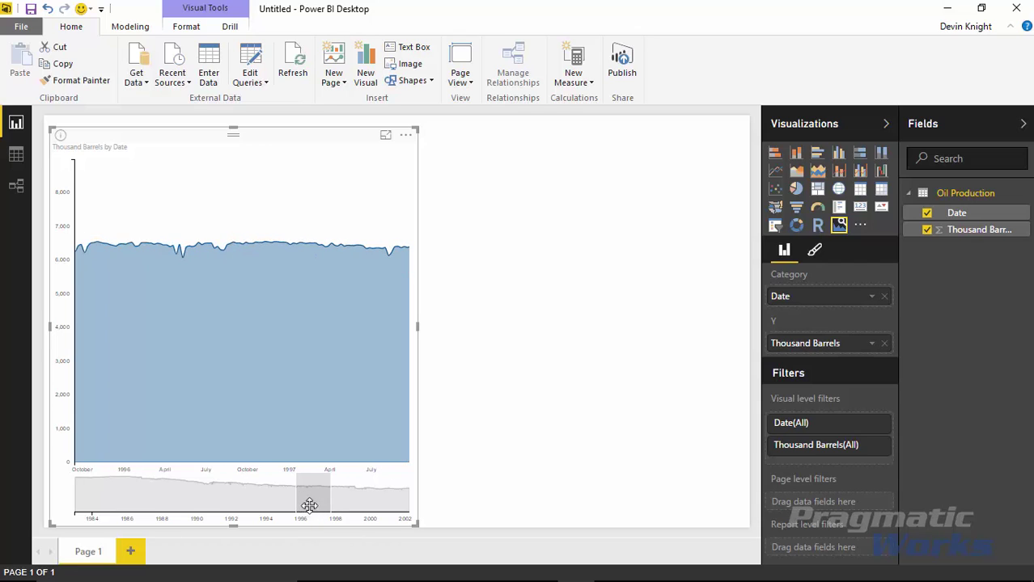
left_click_drag(422, 525, 748, 566)
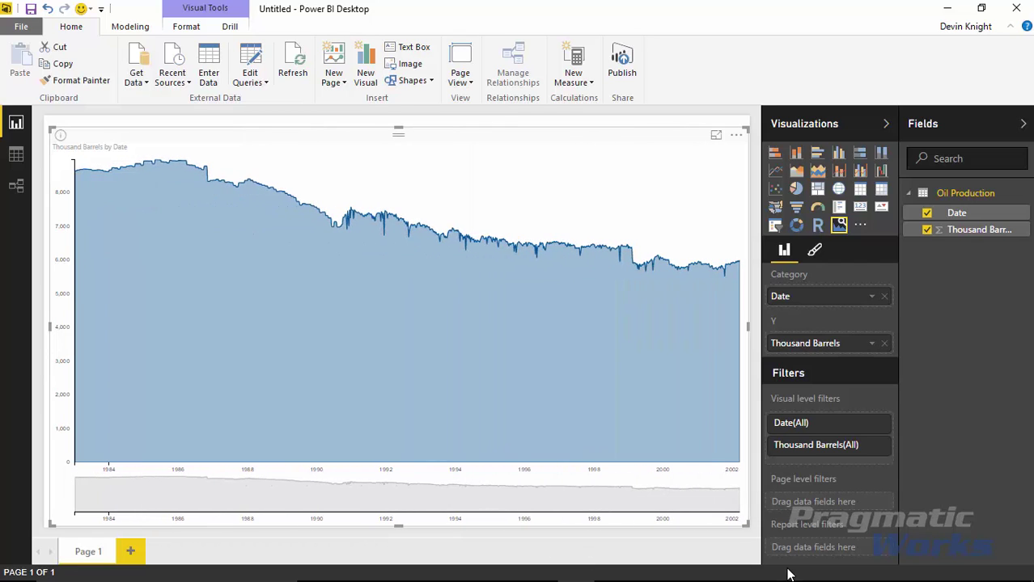
mouse_move(145, 492)
left_mouse_down()
mouse_move(532, 494)
mouse_move(510, 484)
mouse_move(591, 508)
left_mouse_up()
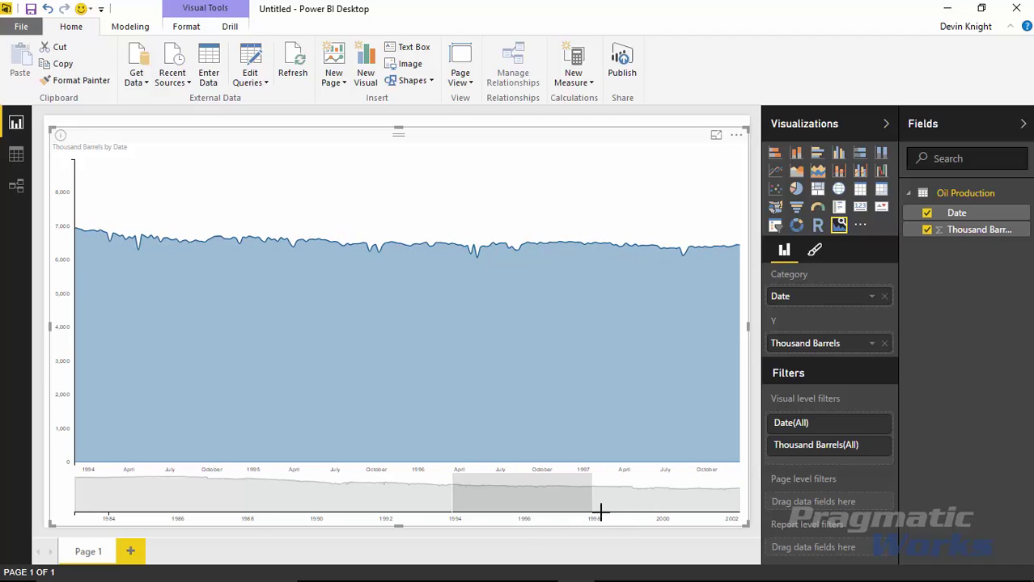